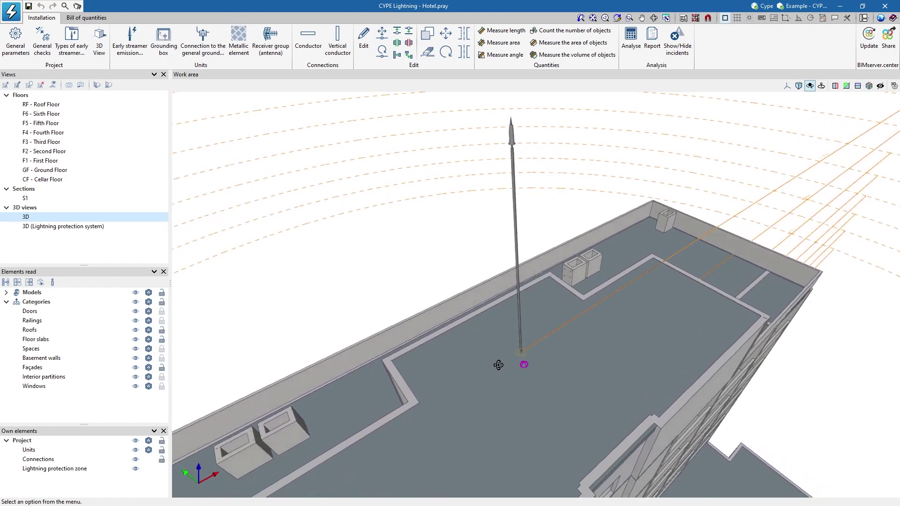
pyautogui.moveTo(403, 389); pyautogui.dragTo(264, 399)
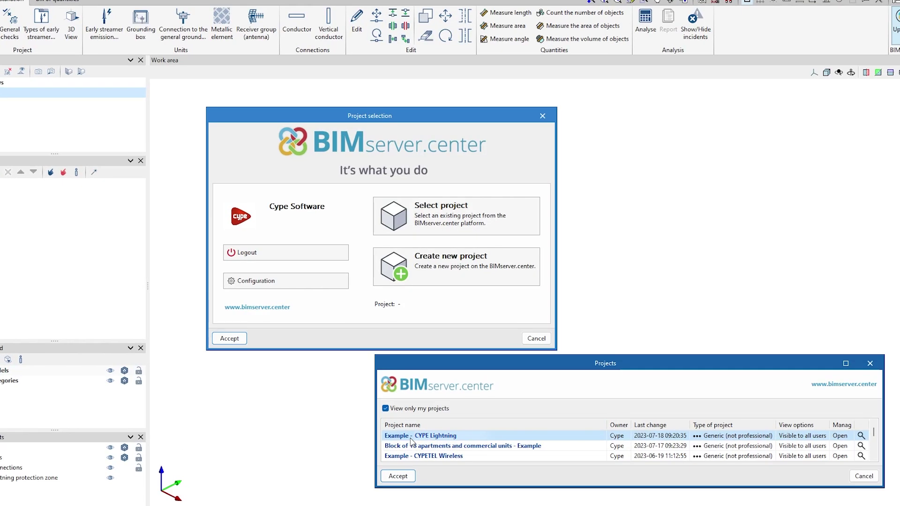
# Link the BIMserver.center project "Example - CYPE Lightning" and import its Architecture contribution with the DXF templates updated.
pyautogui.click(386, 477)
pyautogui.press('Return')
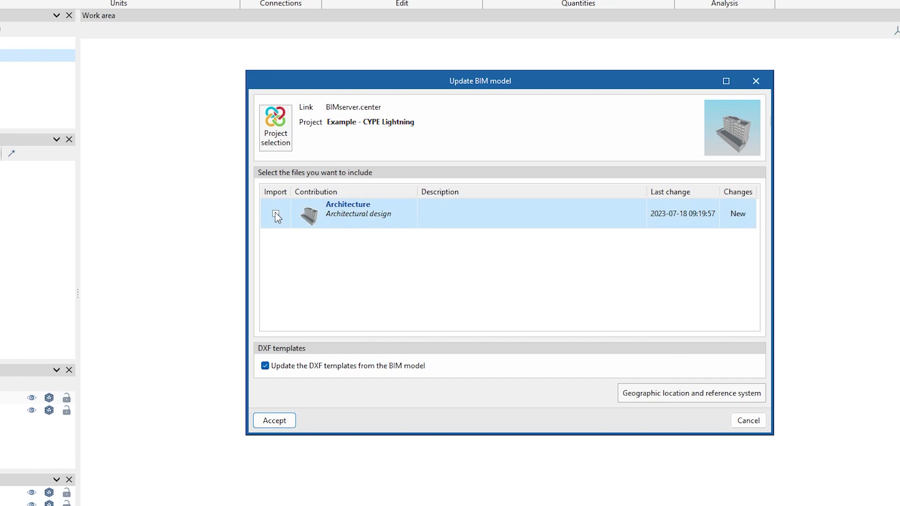
pyautogui.click(282, 422)
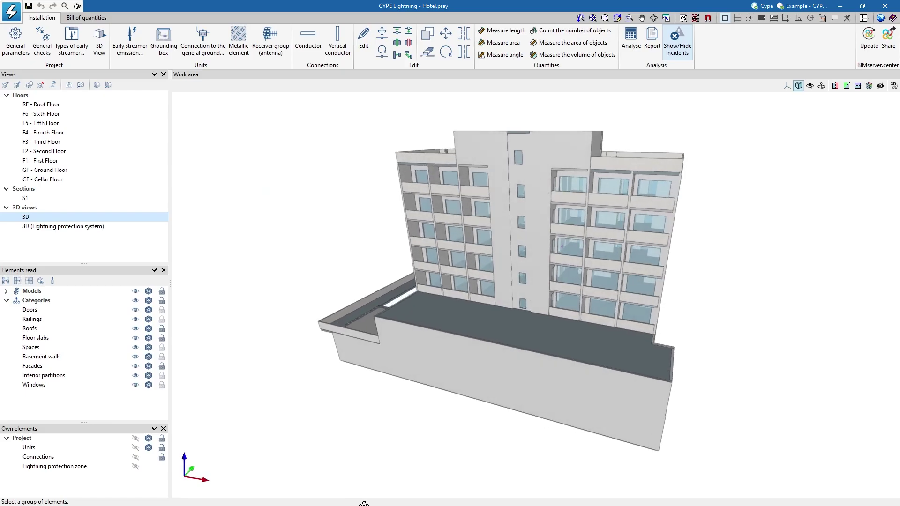
# In the general parameters, set the distance to the centre of the sphere to 45 m by choosing protection level III.
pyautogui.moveTo(365, 505); pyautogui.dragTo(448, 504, button='middle')
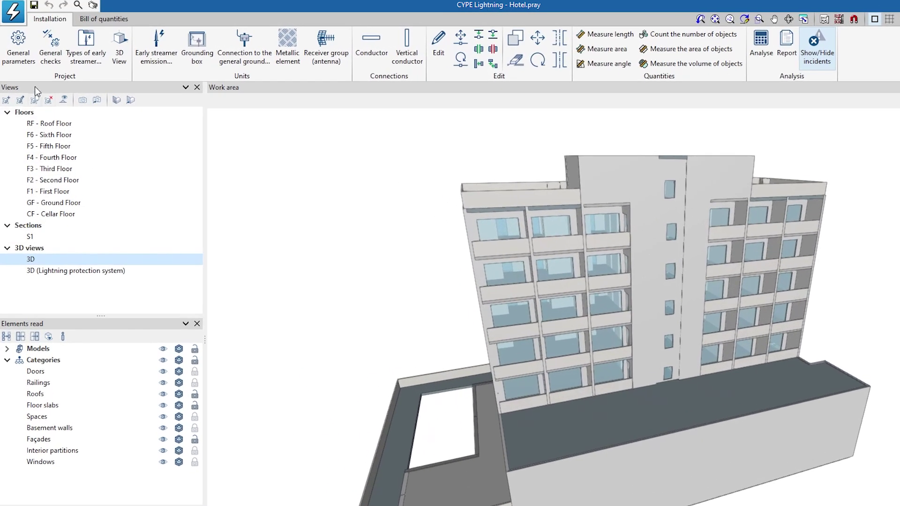
pyautogui.click(27, 66)
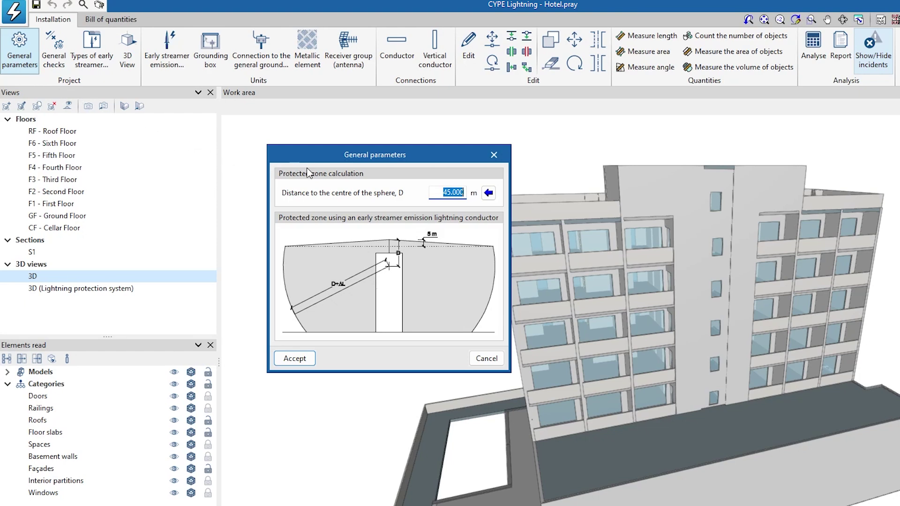
pyautogui.click(489, 195)
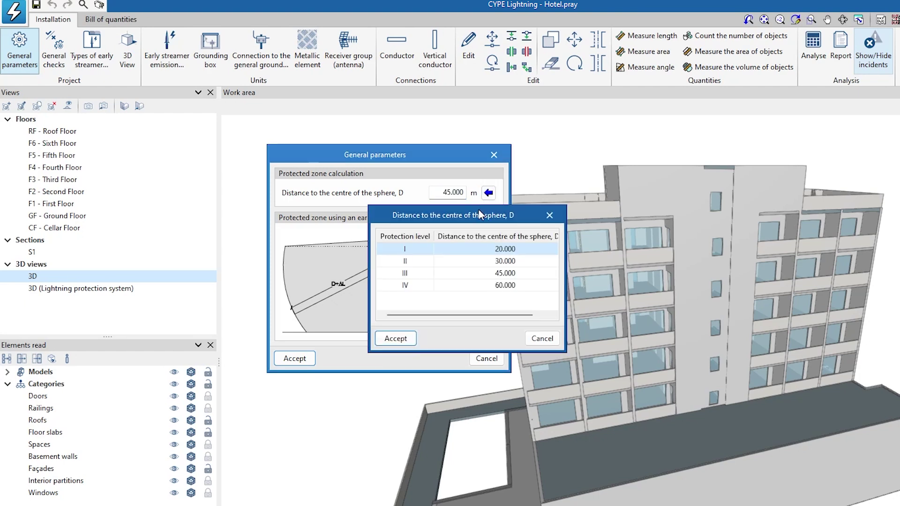
pyautogui.moveTo(479, 214); pyautogui.dragTo(609, 279)
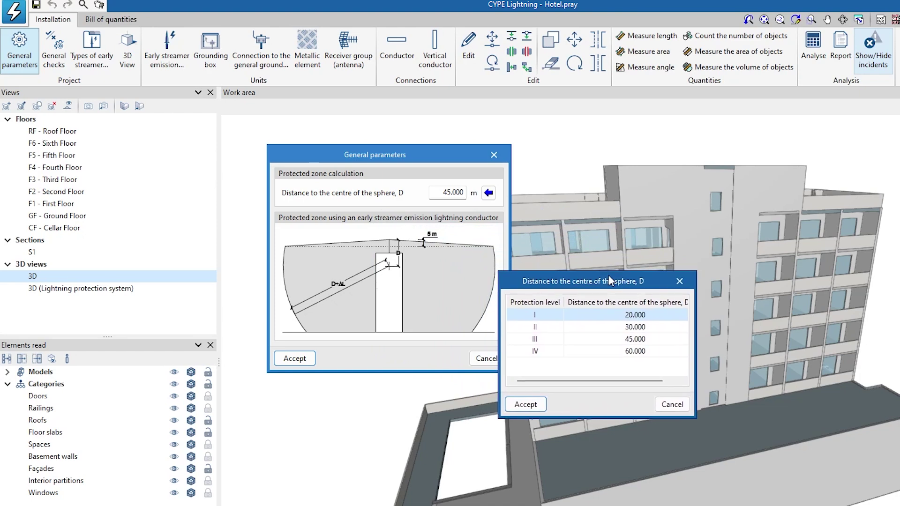
pyautogui.click(547, 339)
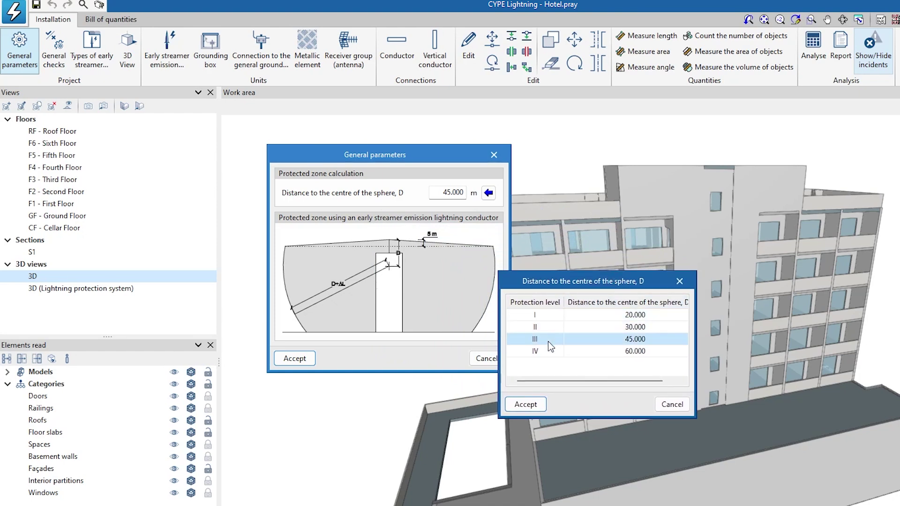
pyautogui.click(525, 404)
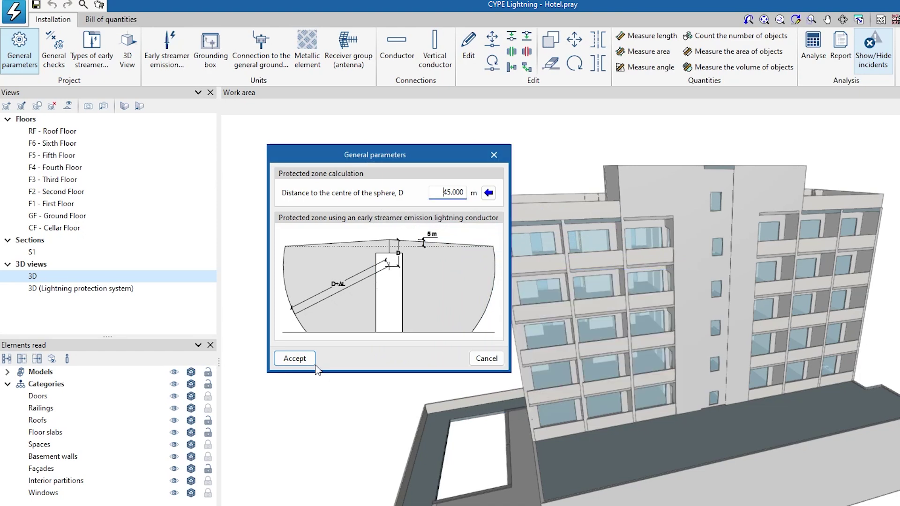
pyautogui.click(295, 358)
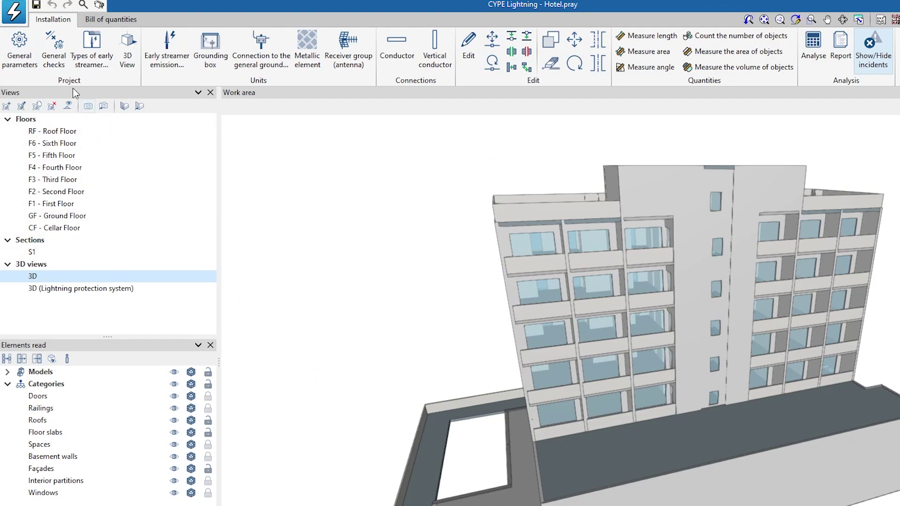
# Review the general checks for grounding conductors and the grounding system, and accept them.
pyautogui.click(59, 65)
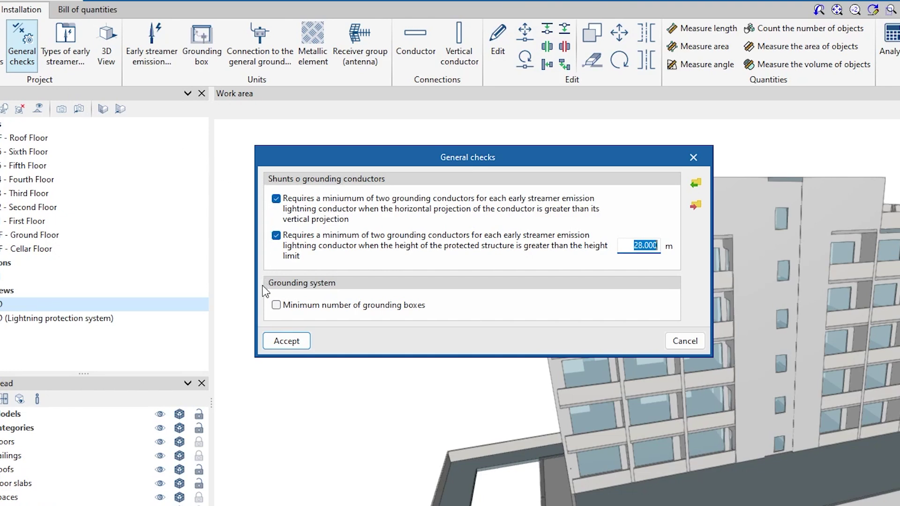
pyautogui.click(285, 341)
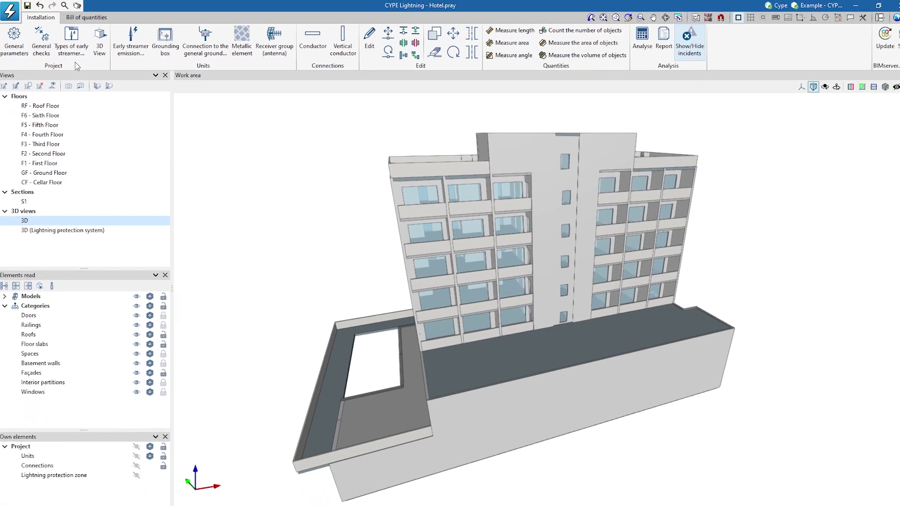
# Examine the properties and checks of the "ESE 120x120x500 - Stainless steel" early streamer emission conductor type.
pyautogui.click(68, 61)
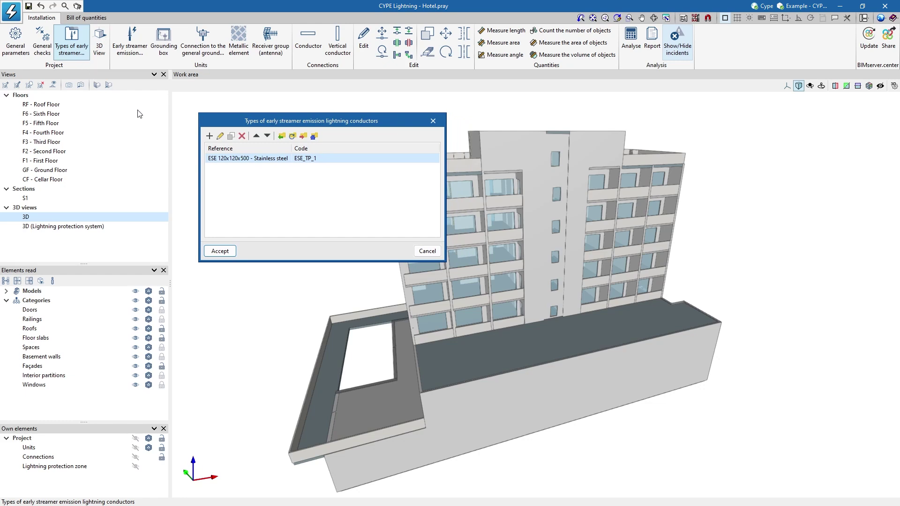
pyautogui.doubleClick(235, 159)
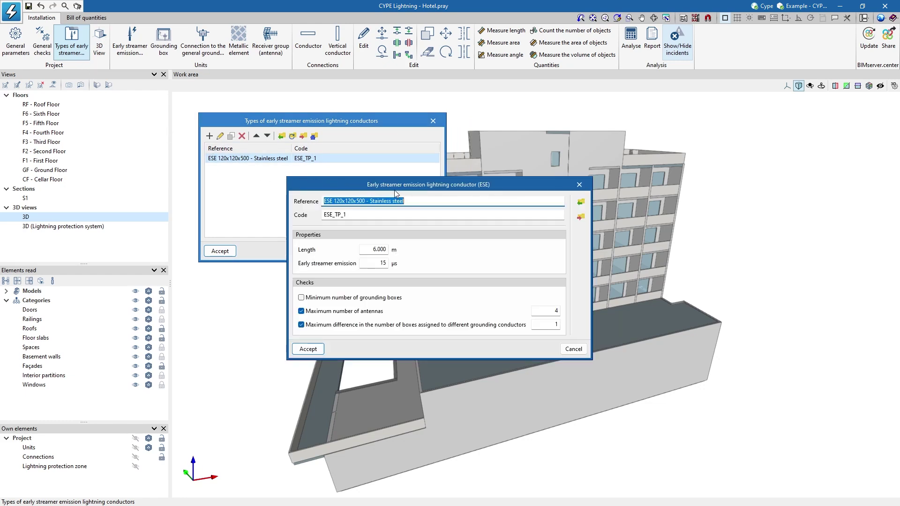
pyautogui.moveTo(401, 192); pyautogui.dragTo(438, 207)
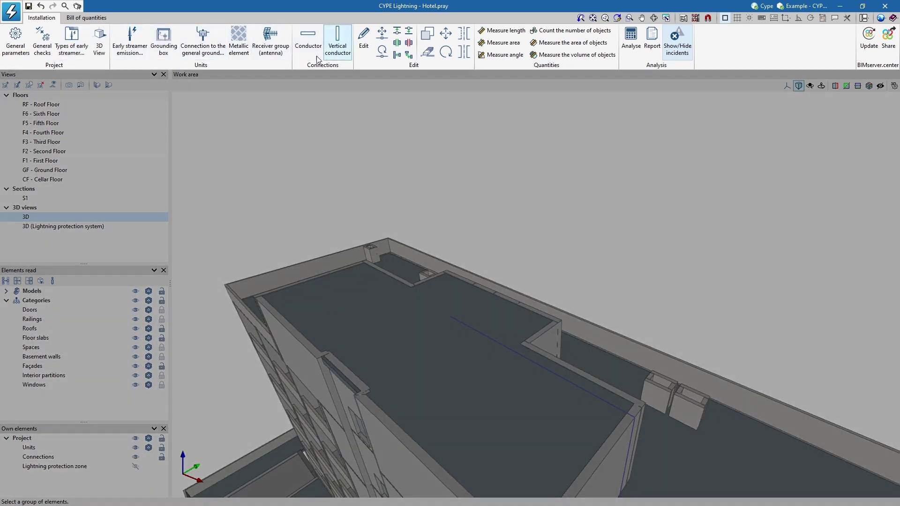
# Place an early streamer emission lightning conductor on the upper roof, at the free end of the existing conductor line.
pyautogui.click(140, 52)
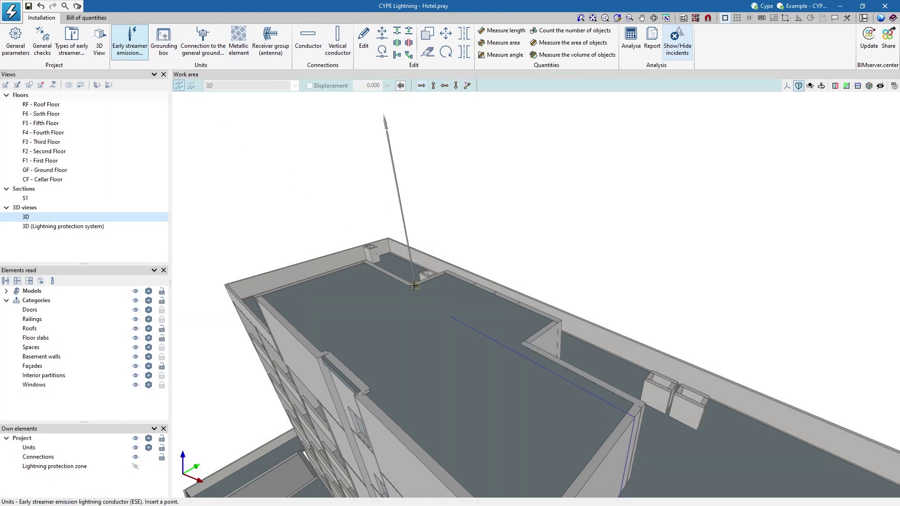
pyautogui.click(449, 315)
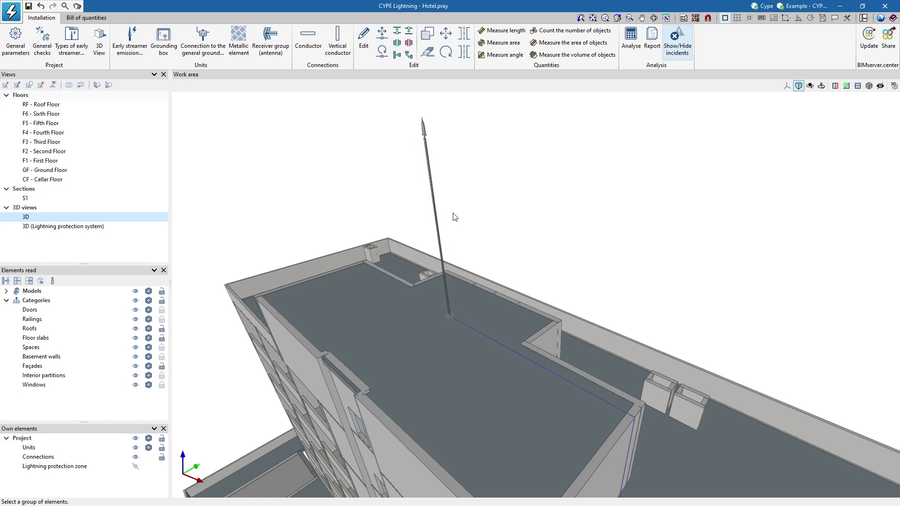
pyautogui.scroll(2, 457, 126)
pyautogui.scroll(2, 455, 126)
pyautogui.moveTo(455, 125)
pyautogui.mouseDown(button='middle')
pyautogui.moveTo(514, 141)
pyautogui.moveTo(582, 137)
pyautogui.mouseUp(button='middle')
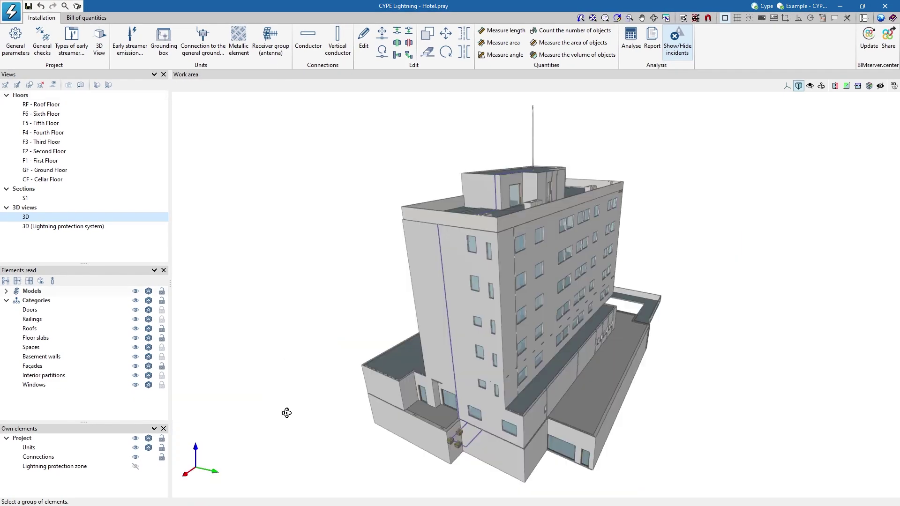
pyautogui.moveTo(286, 413); pyautogui.dragTo(606, 428, button='middle')
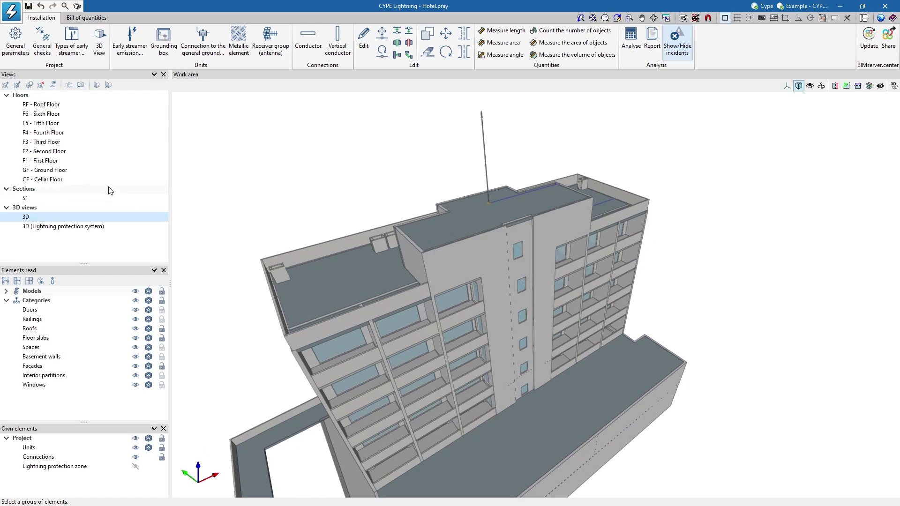
# Run the analysis in the 3D (Lightning protection system) view and inspect the protection zone around the building.
pyautogui.click(49, 106)
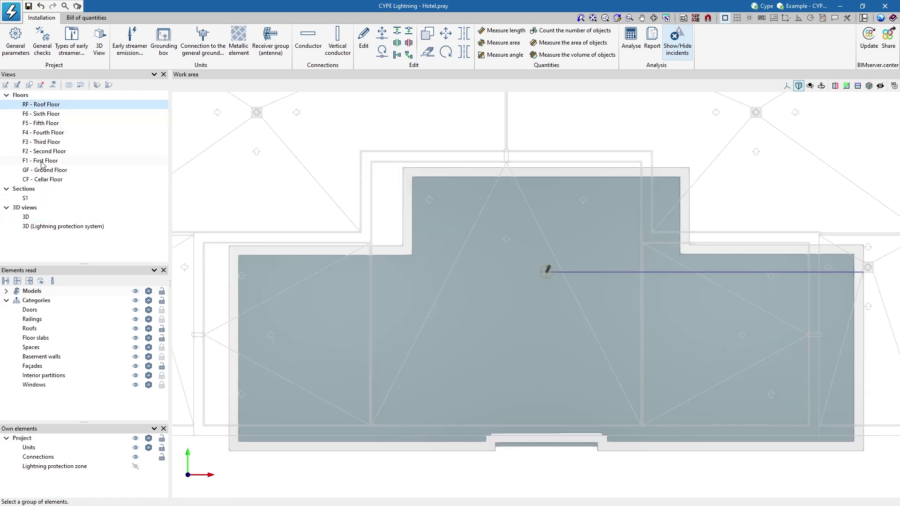
pyautogui.click(55, 228)
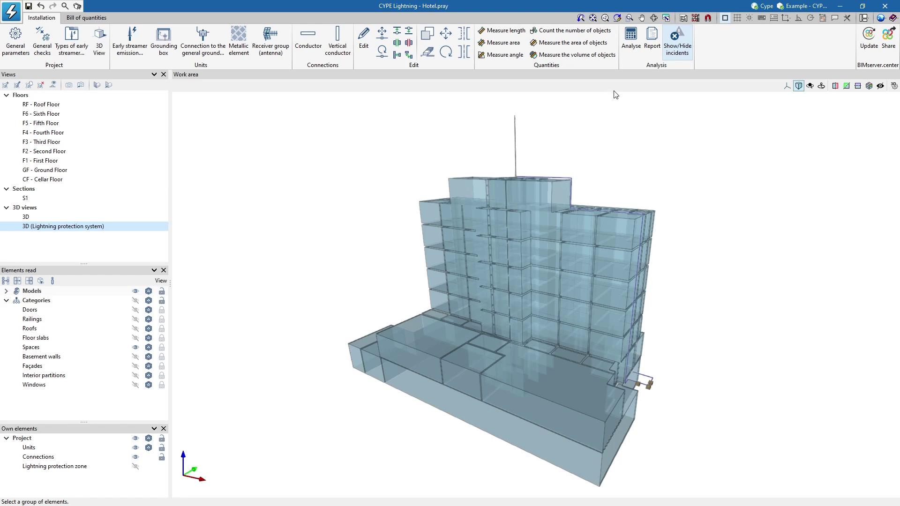
pyautogui.click(632, 60)
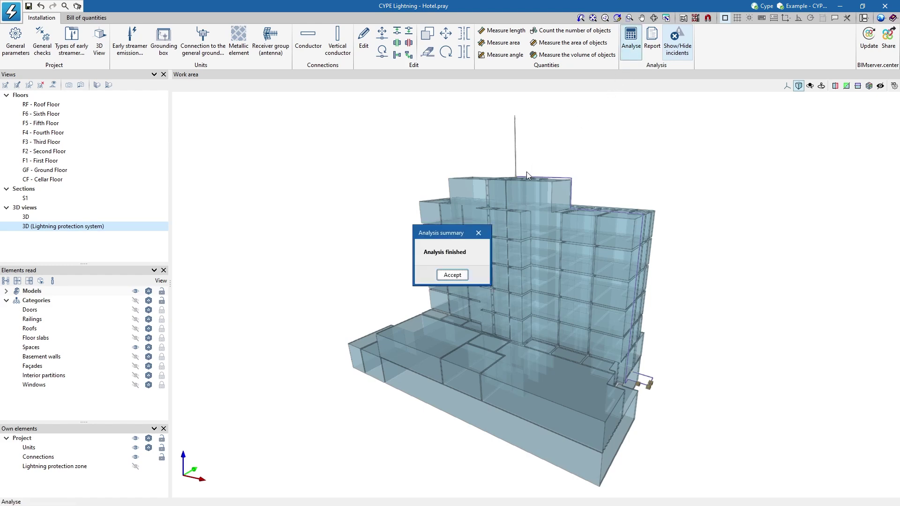
pyautogui.click(454, 275)
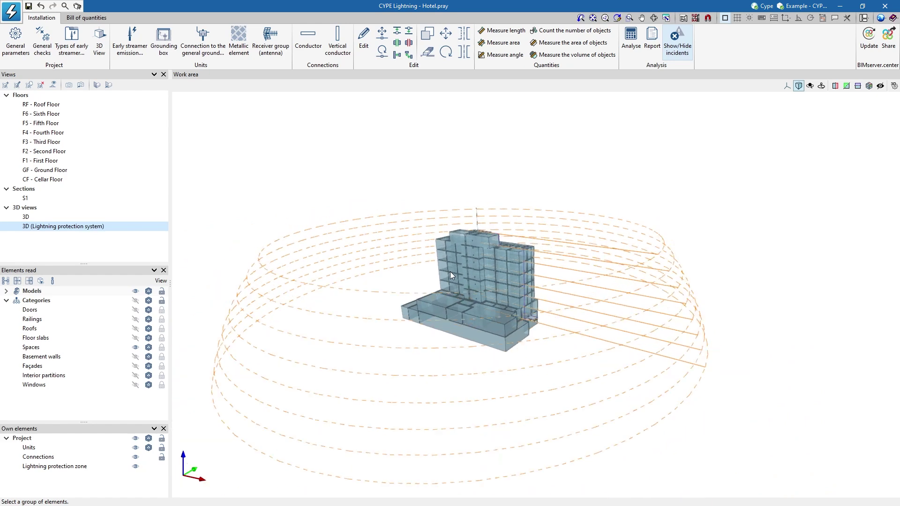
pyautogui.moveTo(450, 271); pyautogui.dragTo(897, 269, button='middle')
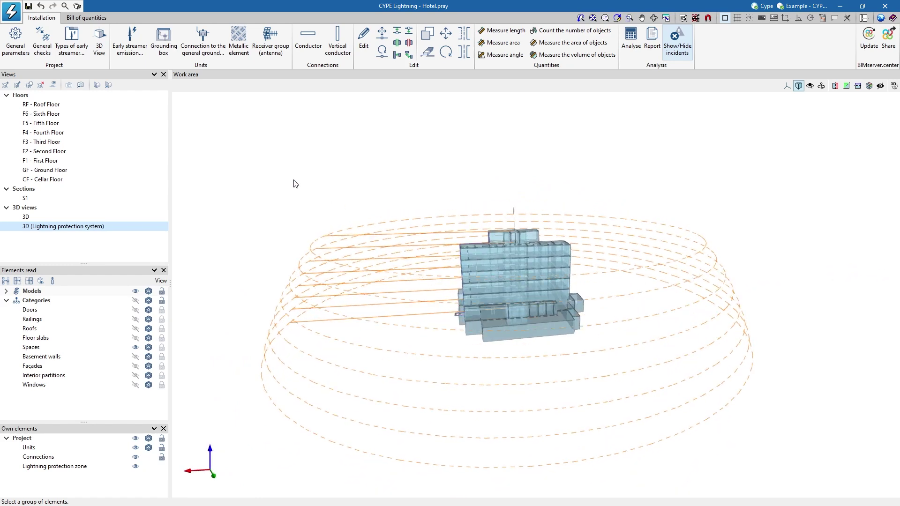
# Open the separate 3D view of the project and examine the protected zone around the hotel from several sides.
pyautogui.click(99, 42)
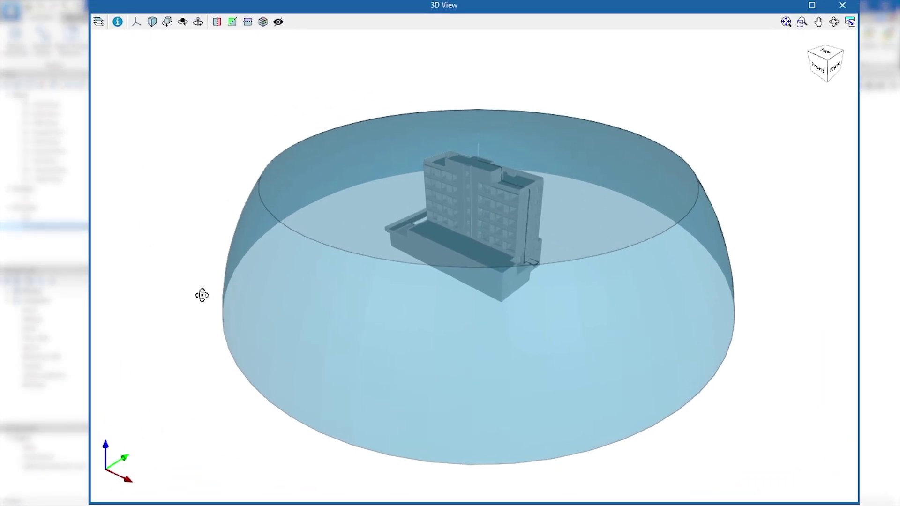
pyautogui.moveTo(344, 329); pyautogui.dragTo(400, 330, button='middle')
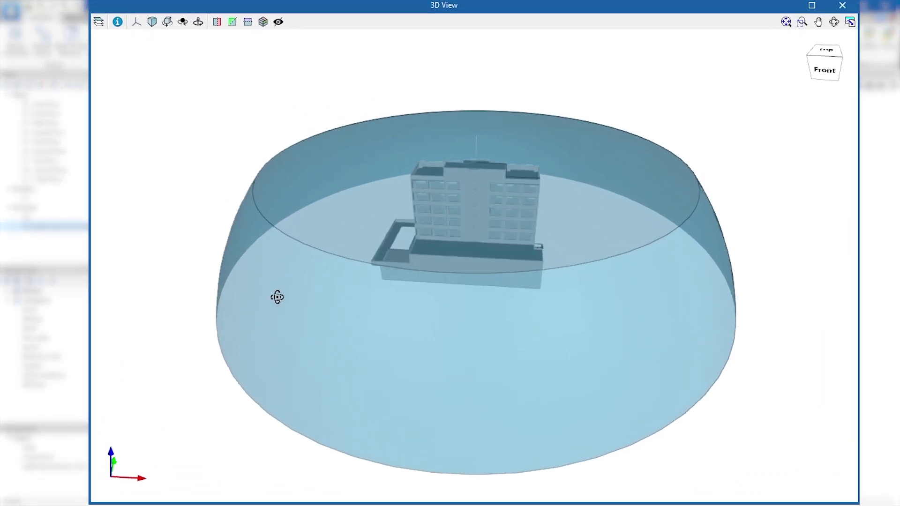
pyautogui.moveTo(277, 297); pyautogui.dragTo(578, 267, button='middle')
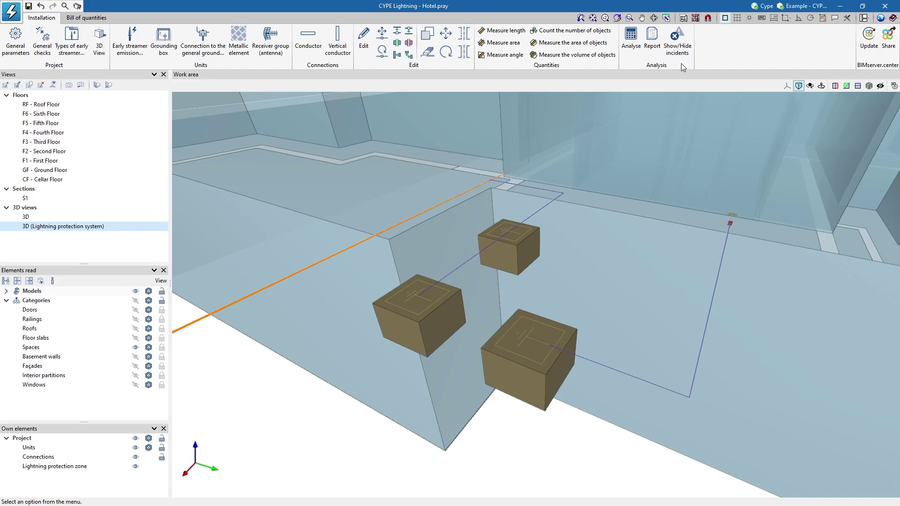
# Turn on the display of incidents and check the one marked on the nearest grounding box.
pyautogui.click(679, 57)
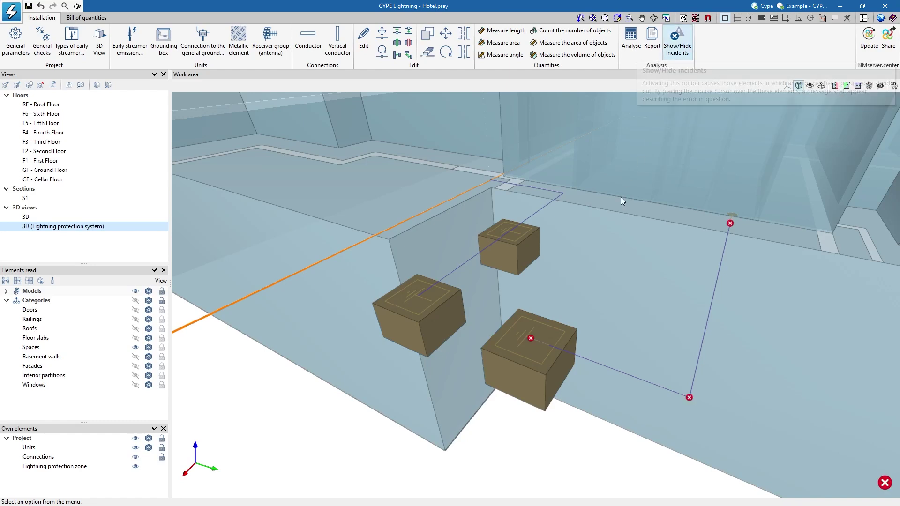
pyautogui.moveTo(532, 340)
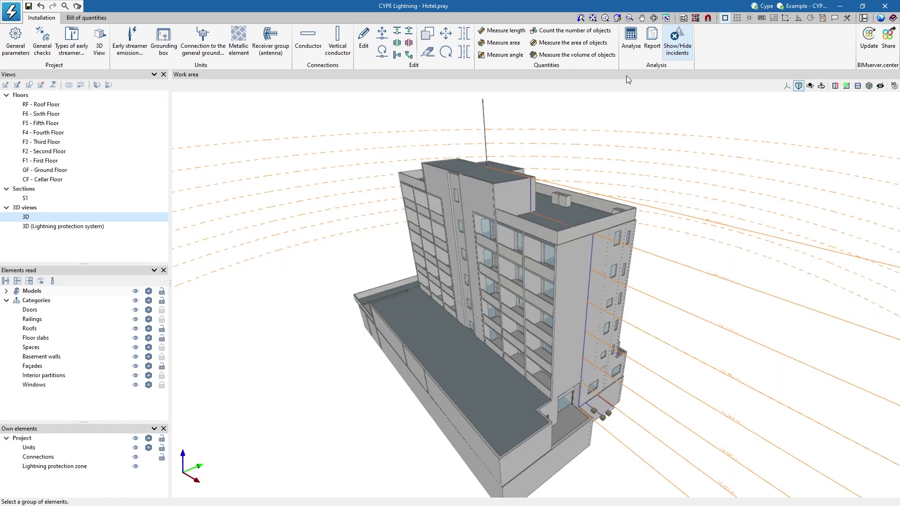
# Generate the lightning protection installation report and read through it, and inspect the installation's 3D model in the bill of quantities.
pyautogui.click(651, 51)
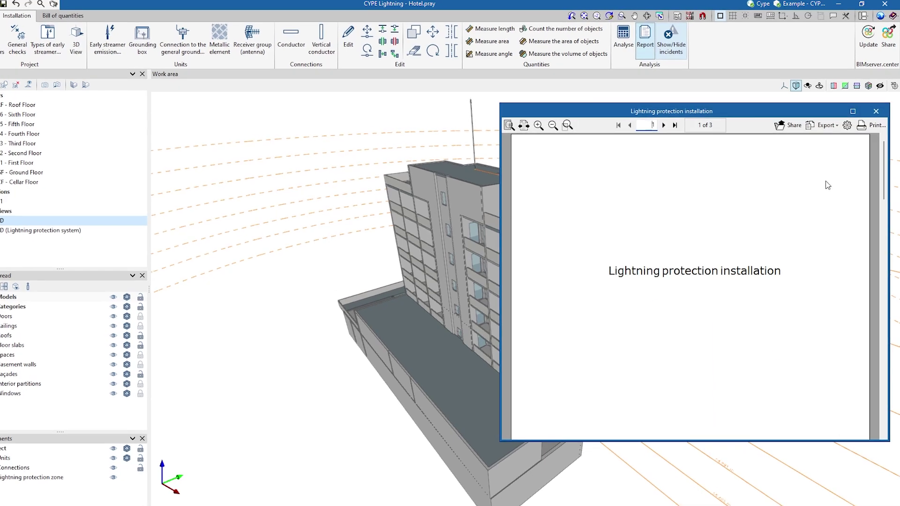
pyautogui.moveTo(883, 200); pyautogui.dragTo(883, 415)
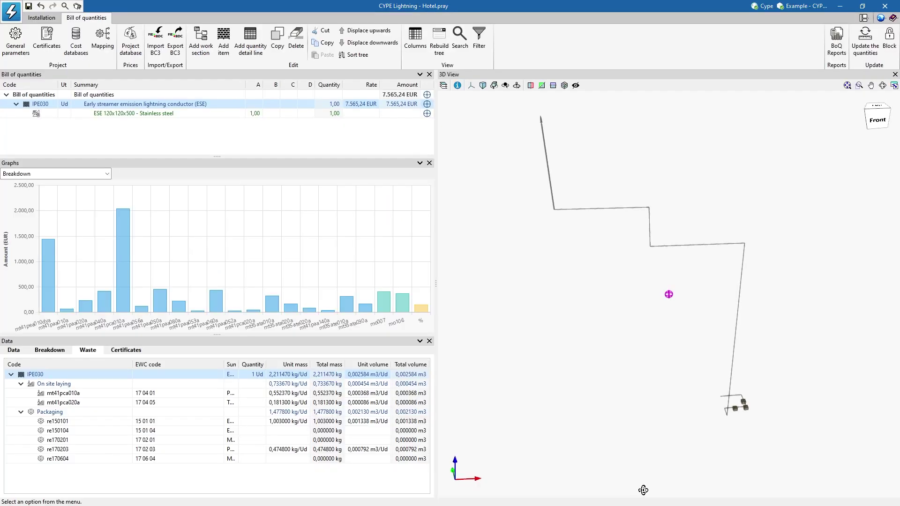
pyautogui.moveTo(643, 488); pyautogui.dragTo(797, 490, button='middle')
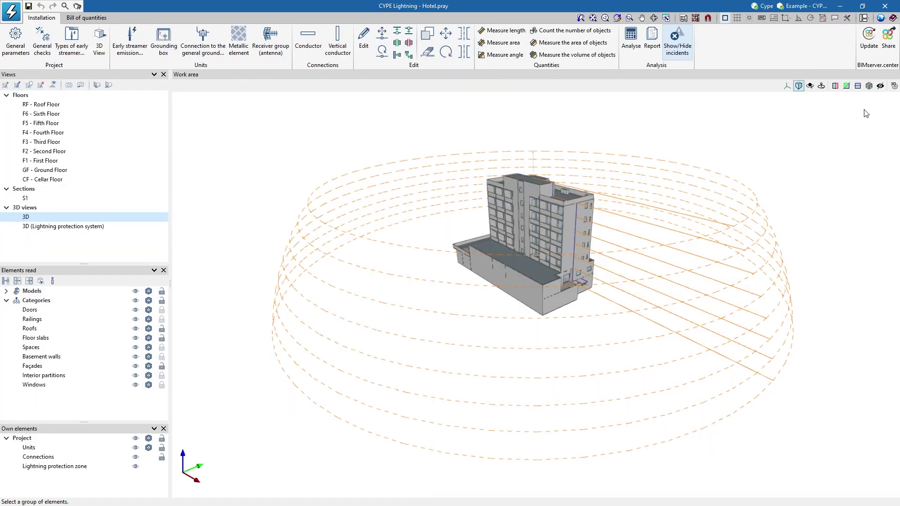
# Share the results to BIMserver.center as "Lightning protection installation" including the FIEBDC-3 bill of quantities, and open that contribution in the browser.
pyautogui.click(888, 55)
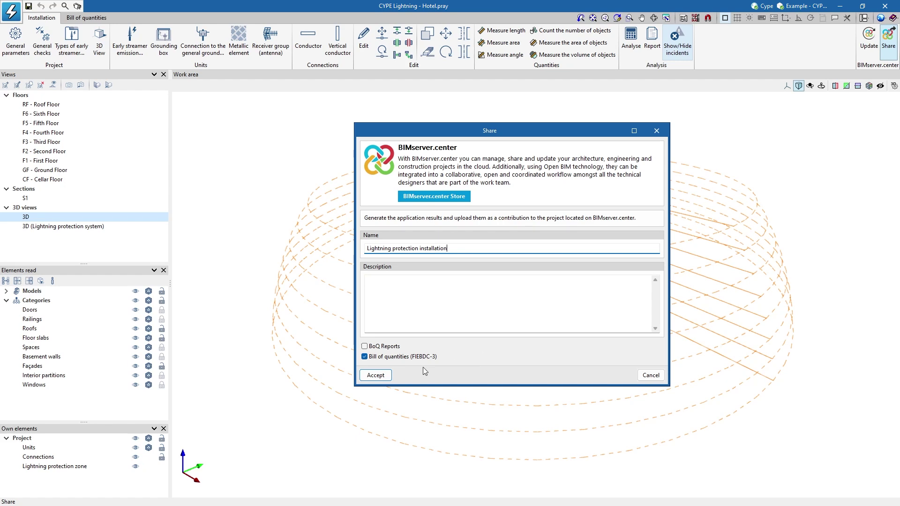
pyautogui.click(389, 375)
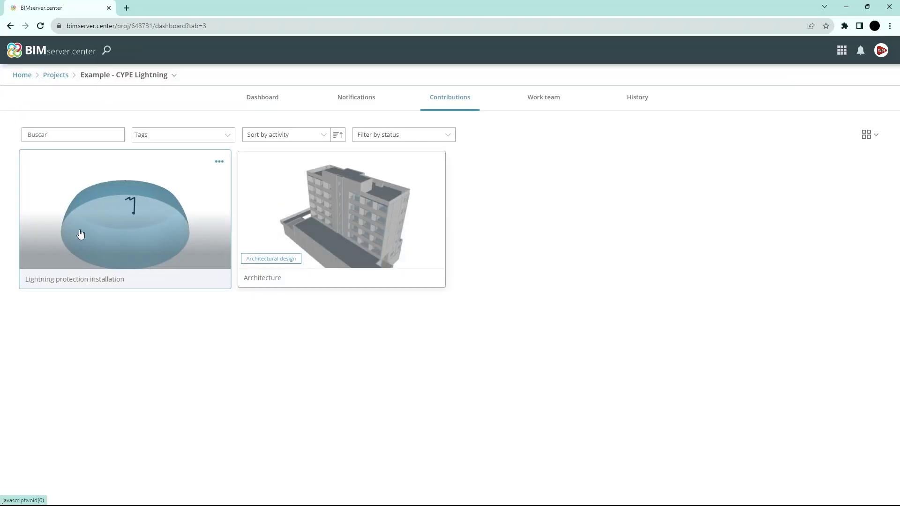
pyautogui.click(53, 231)
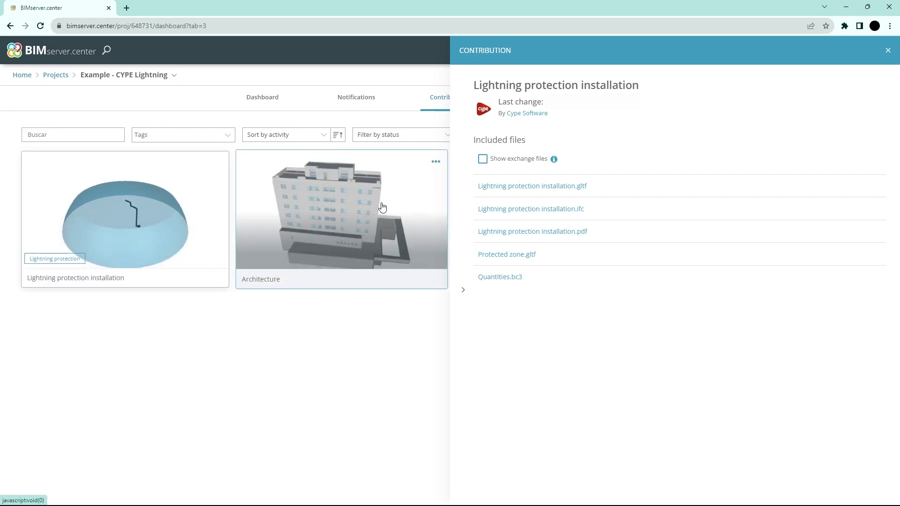